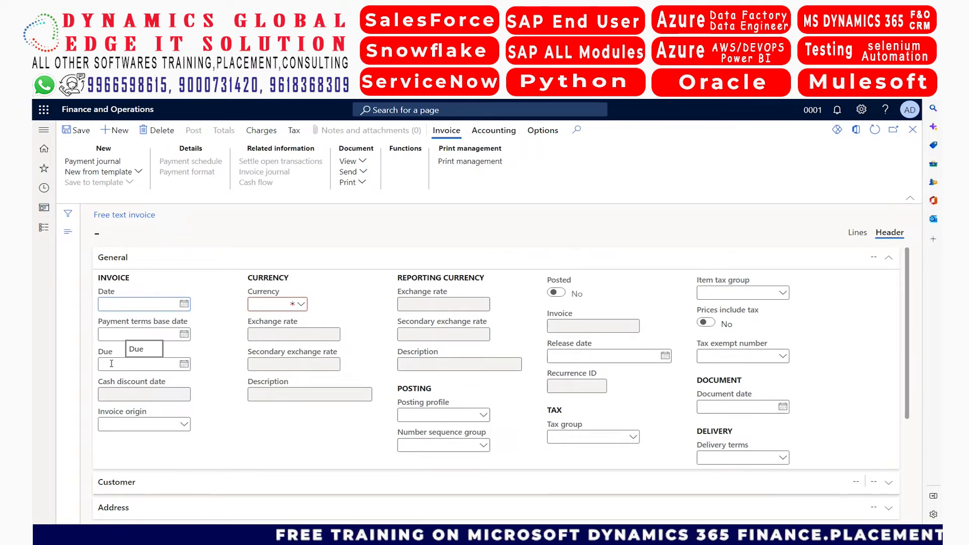
# Examine the date, due, cash discount and currency fields in the invoice header's General section, then collapse the section
pyautogui.click(112, 363)
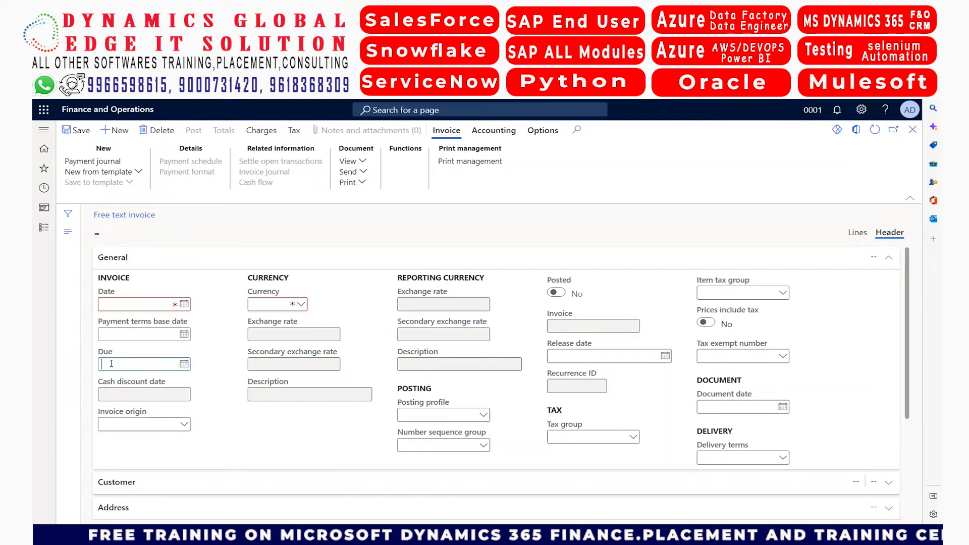
pyautogui.click(151, 392)
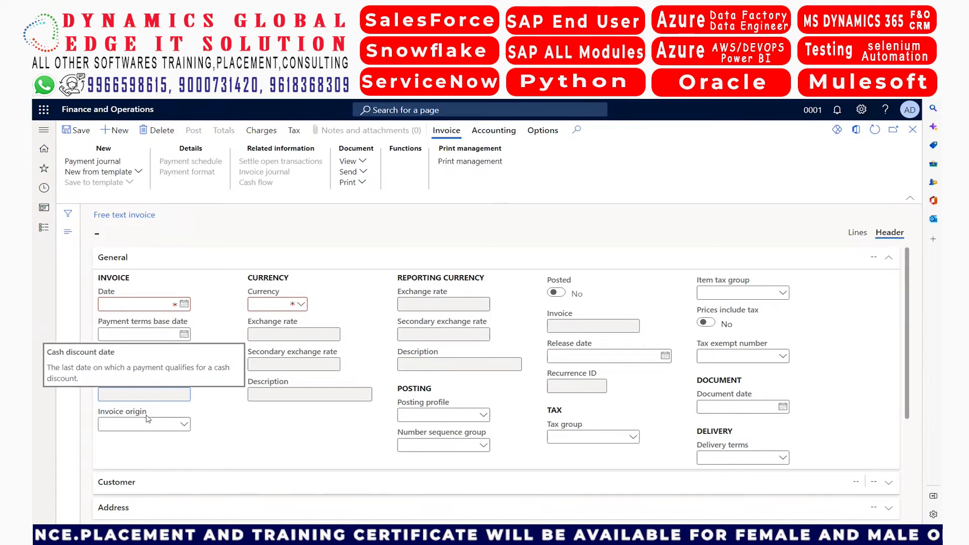
pyautogui.click(266, 301)
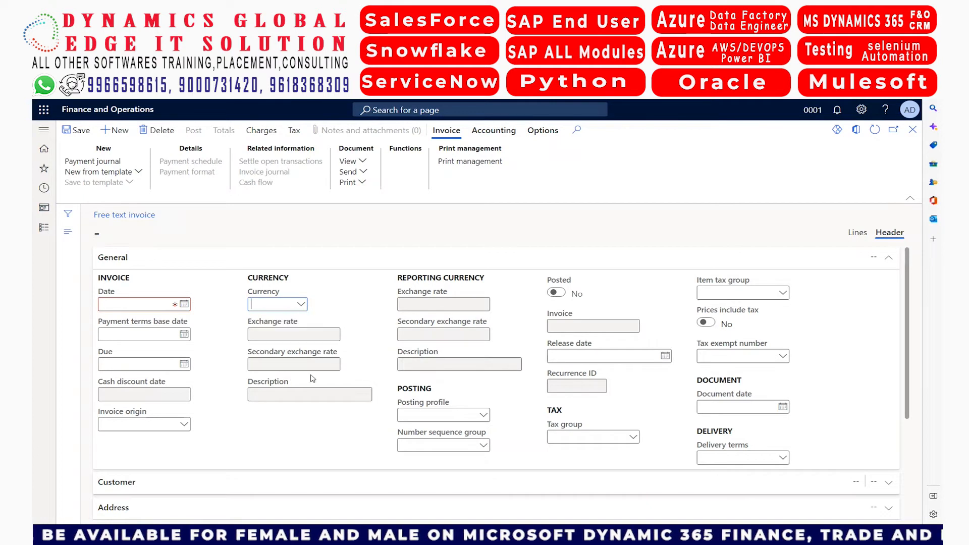
pyautogui.click(288, 395)
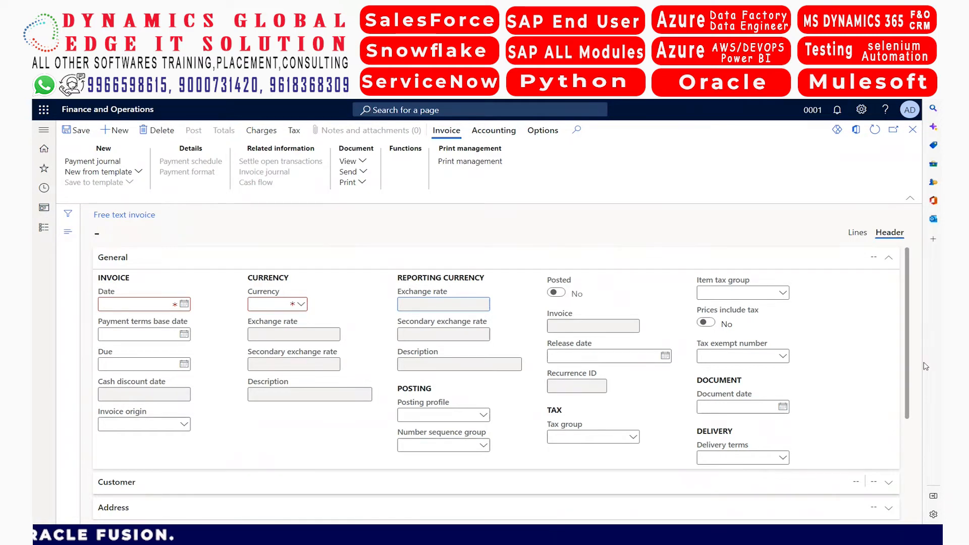
pyautogui.scroll(-3, 910, 318)
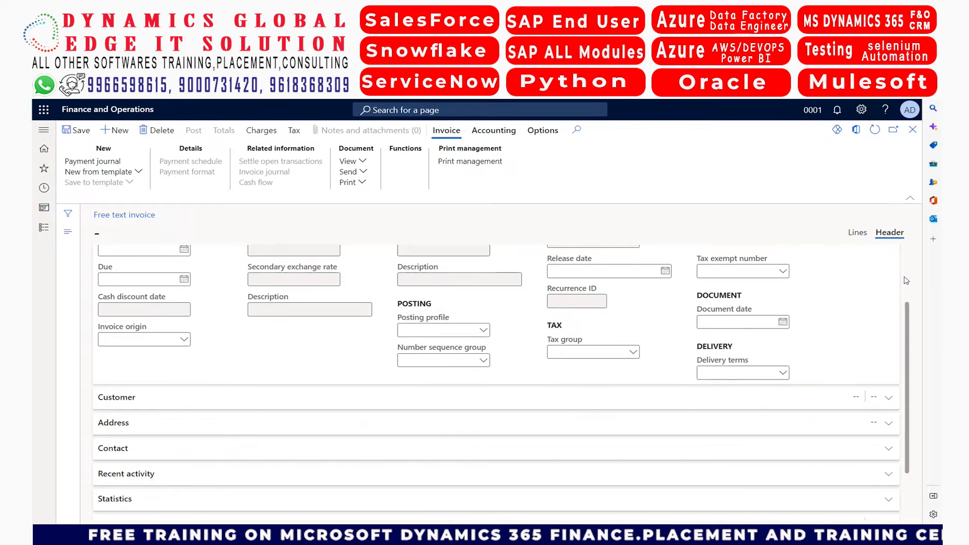
pyautogui.scroll(2, 907, 281)
pyautogui.click(892, 263)
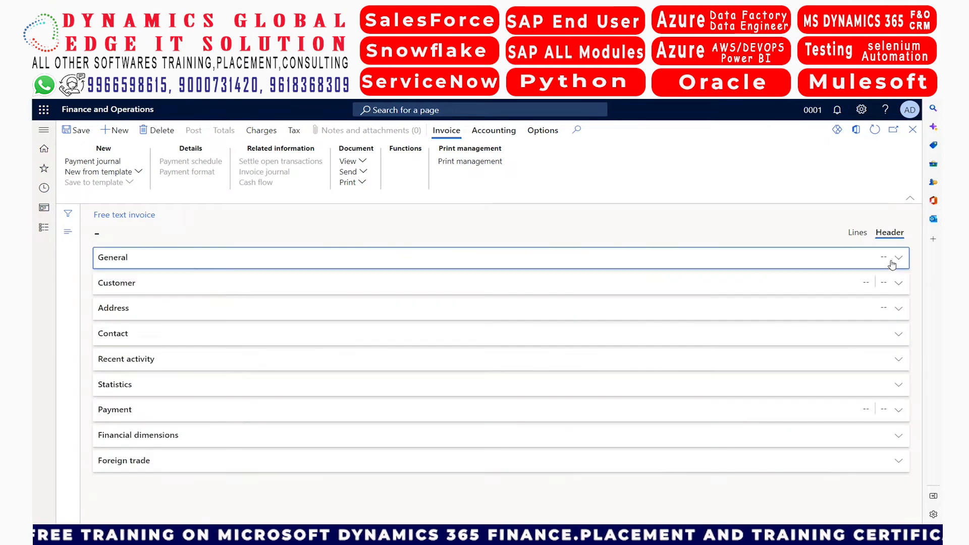
# Assign the customer account of Sai Kiran & Co to the free text invoice in the Customer section
pyautogui.click(708, 289)
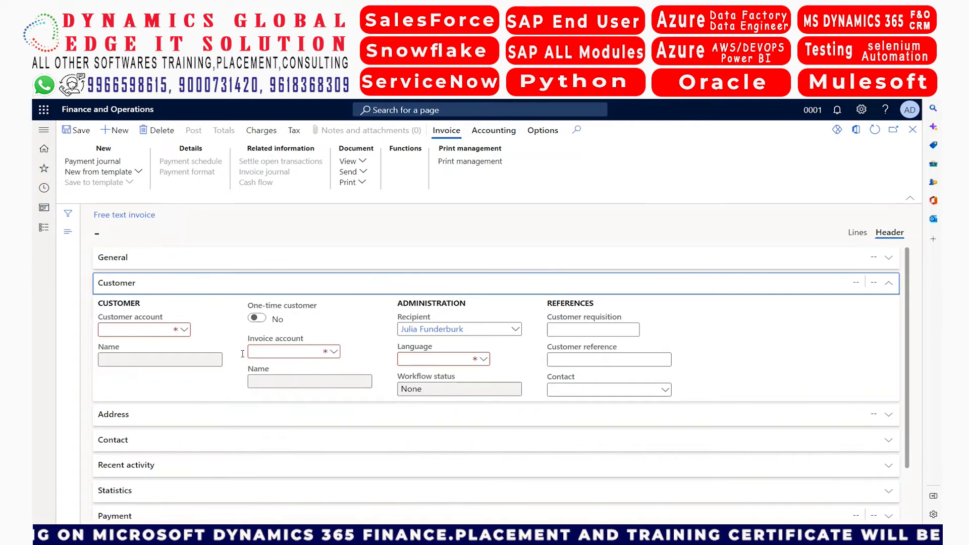
pyautogui.click(185, 331)
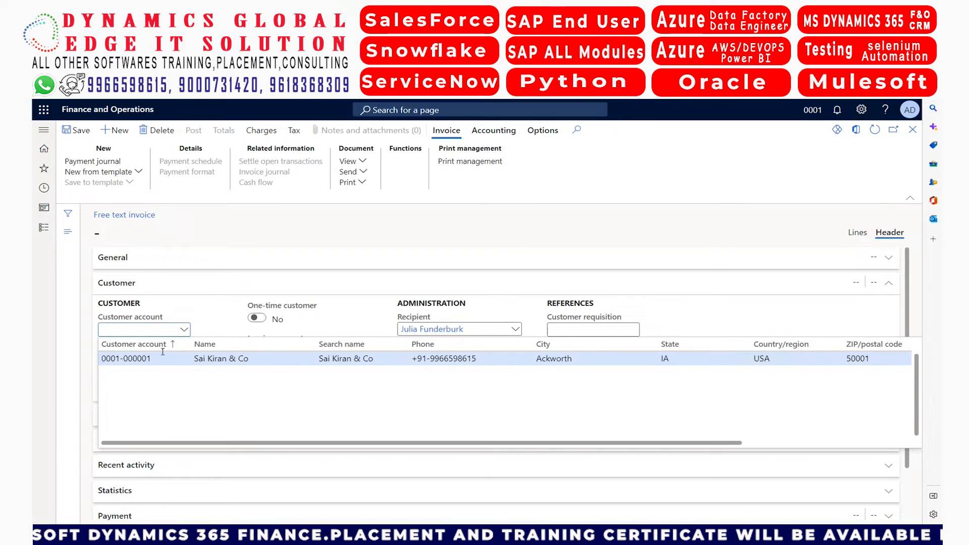
pyautogui.click(160, 359)
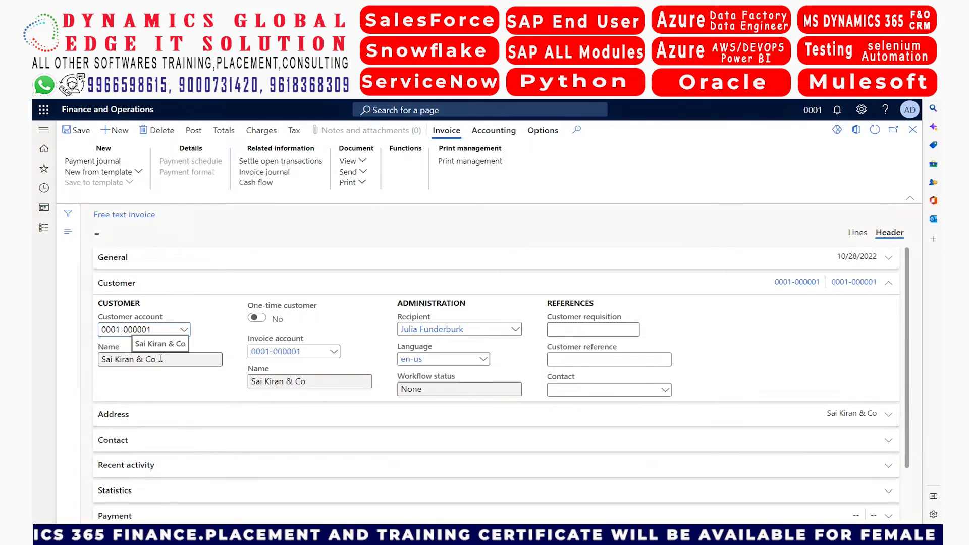
pyautogui.click(117, 355)
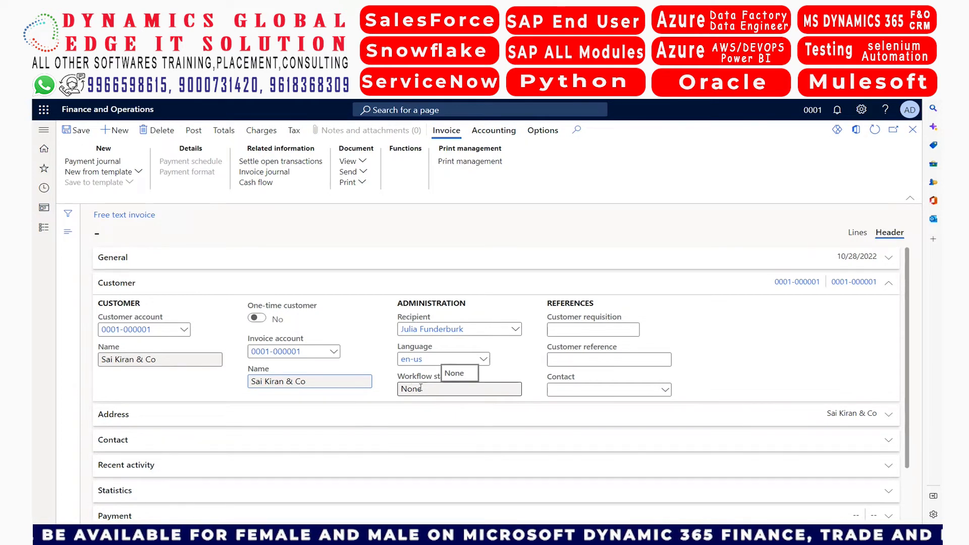
# Set the customer requisition to CR-0001 and the customer reference to 12345, then collapse the Customer section
pyautogui.click(563, 332)
pyautogui.write('CR0001')
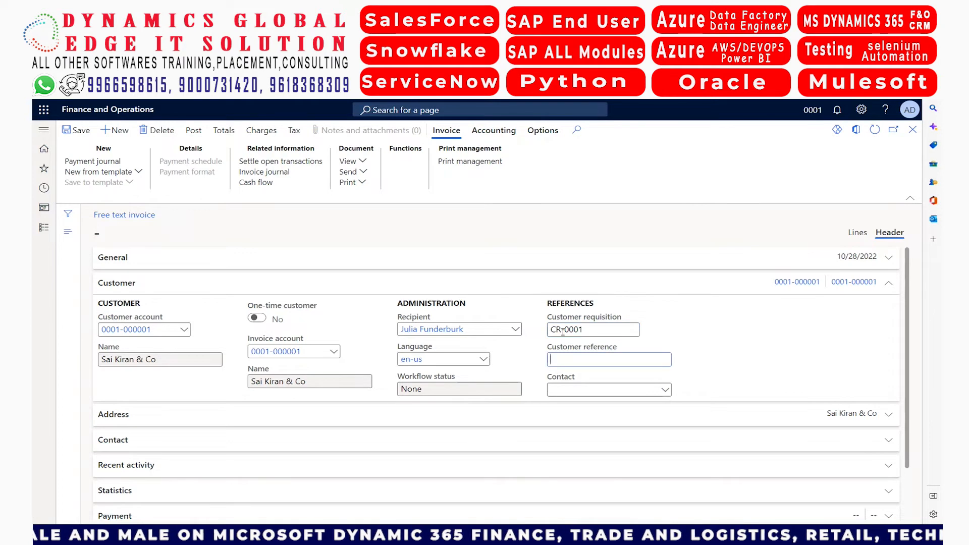
pyautogui.write('12345')
pyautogui.press('Tab')
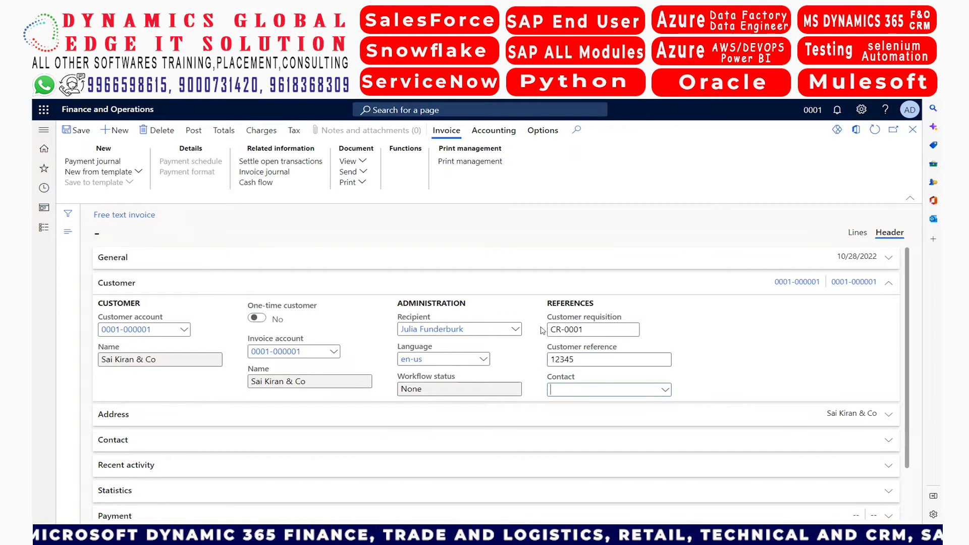
pyautogui.click(443, 286)
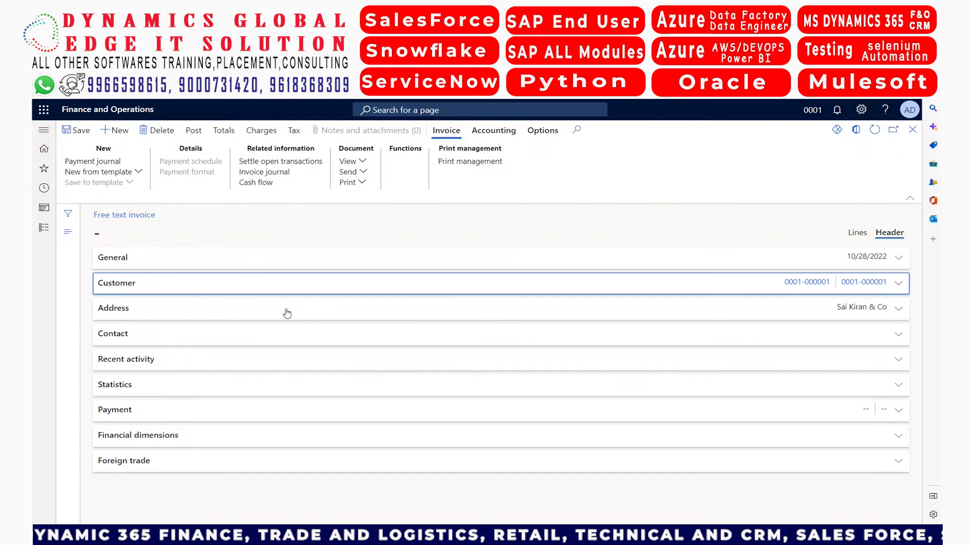
# Review the invoice's Address, Contact, Recent activity and Statistics sections, including the available invoice addresses
pyautogui.click(285, 312)
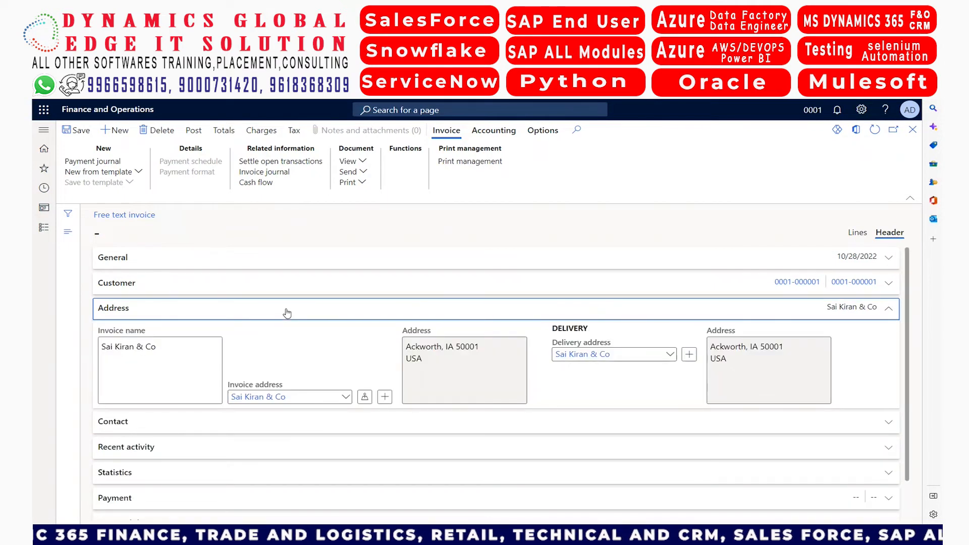
pyautogui.click(346, 399)
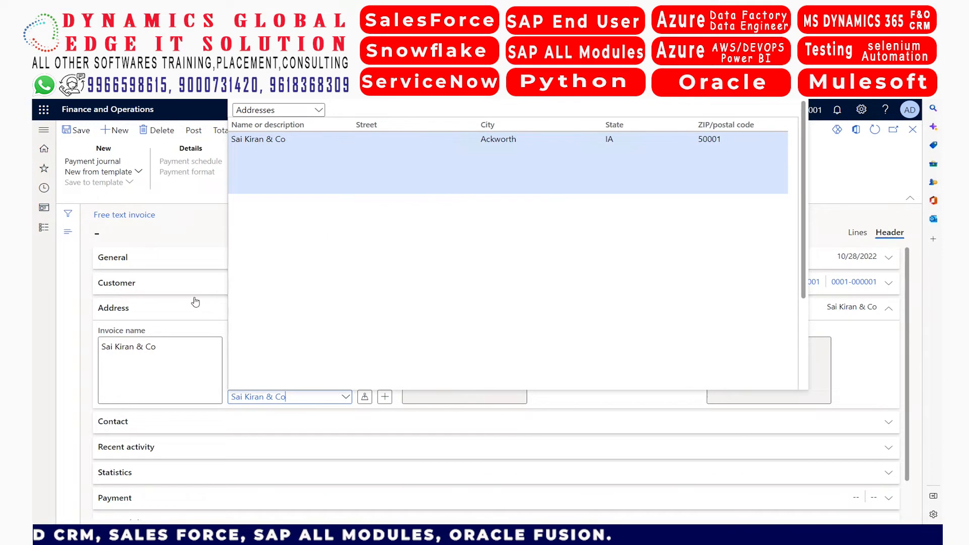
pyautogui.click(184, 348)
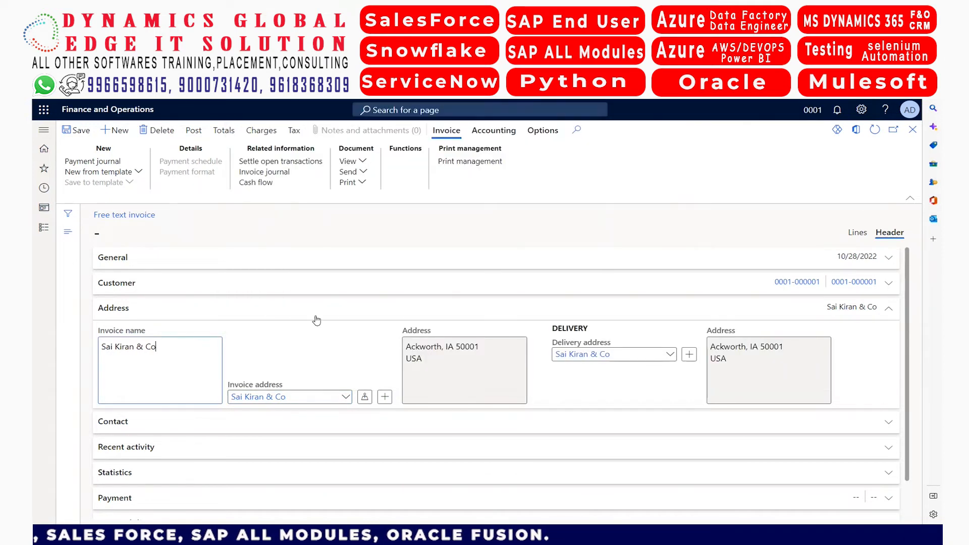
pyautogui.click(298, 314)
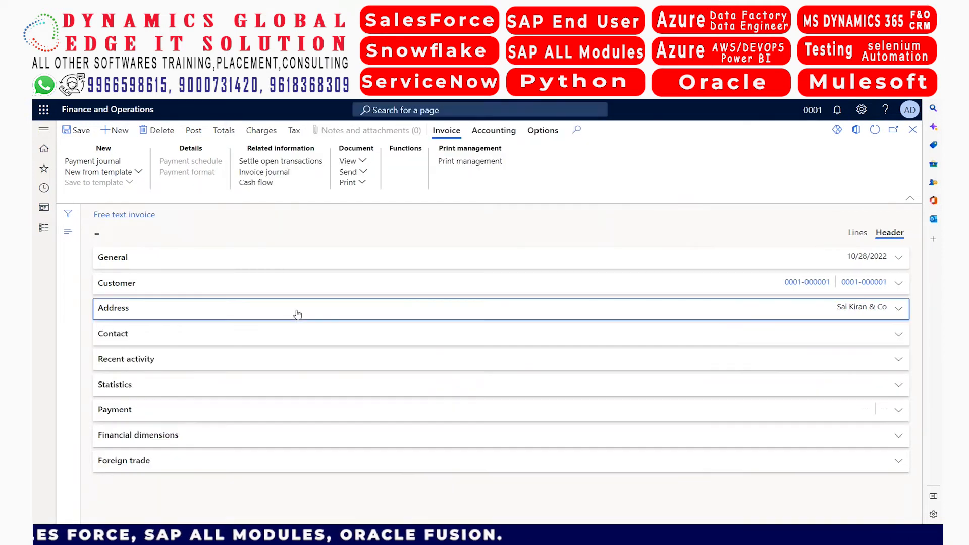
pyautogui.click(231, 334)
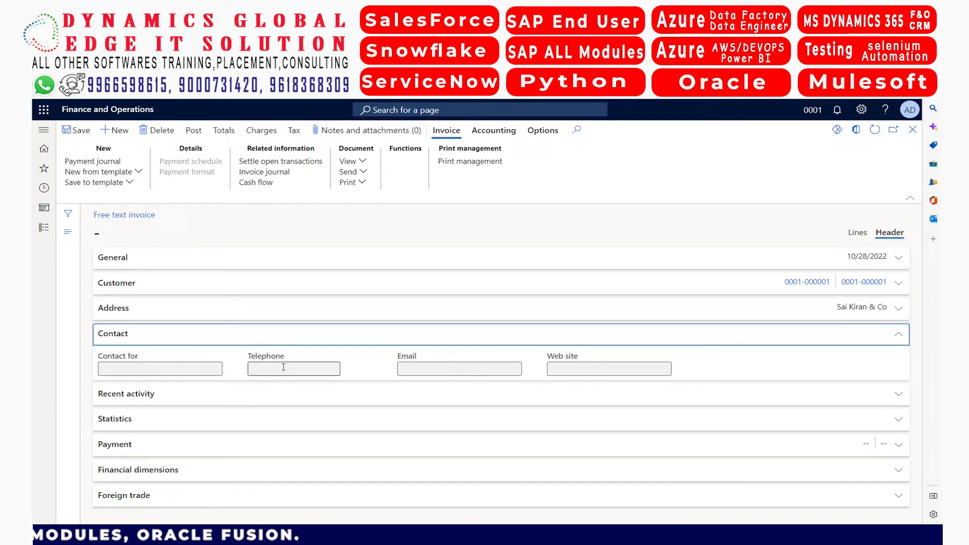
pyautogui.click(320, 342)
pyautogui.click(201, 367)
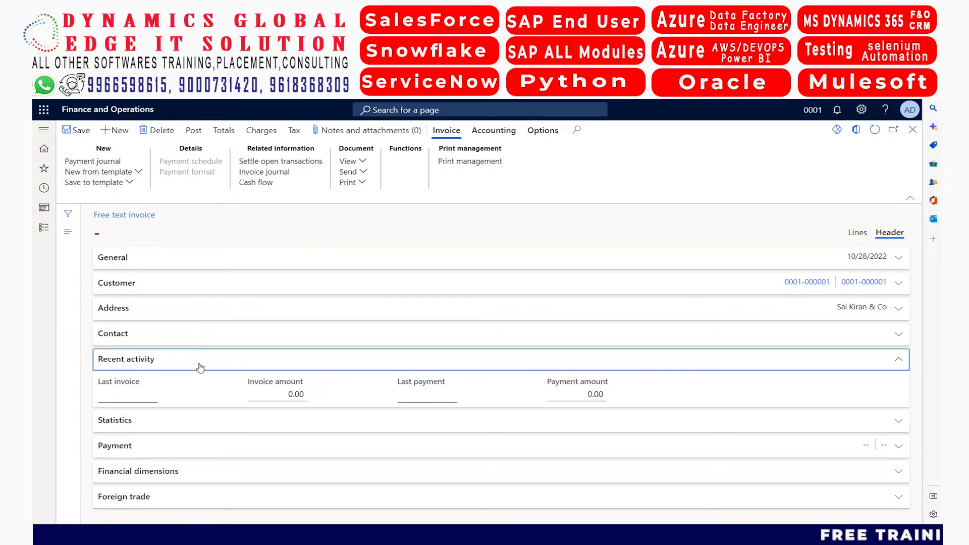
pyautogui.click(200, 367)
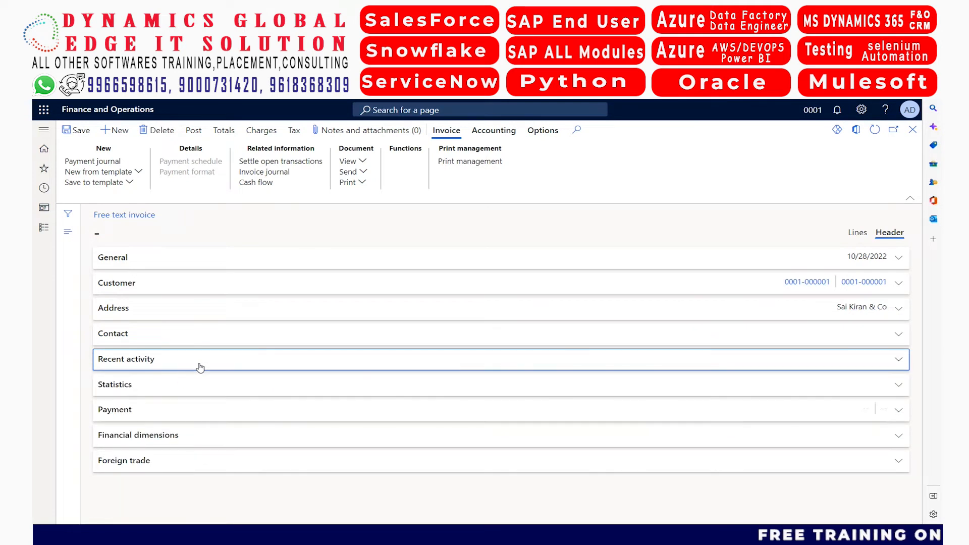
pyautogui.click(161, 390)
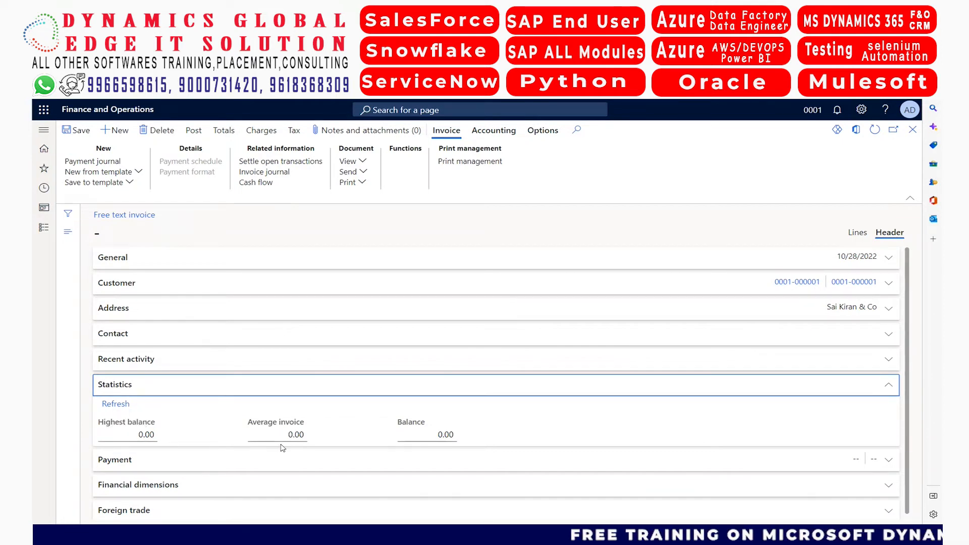
pyautogui.click(340, 391)
# Set the invoice's method of payment to Check and its cash discount to 5D | 2% in the Payment section
pyautogui.click(220, 414)
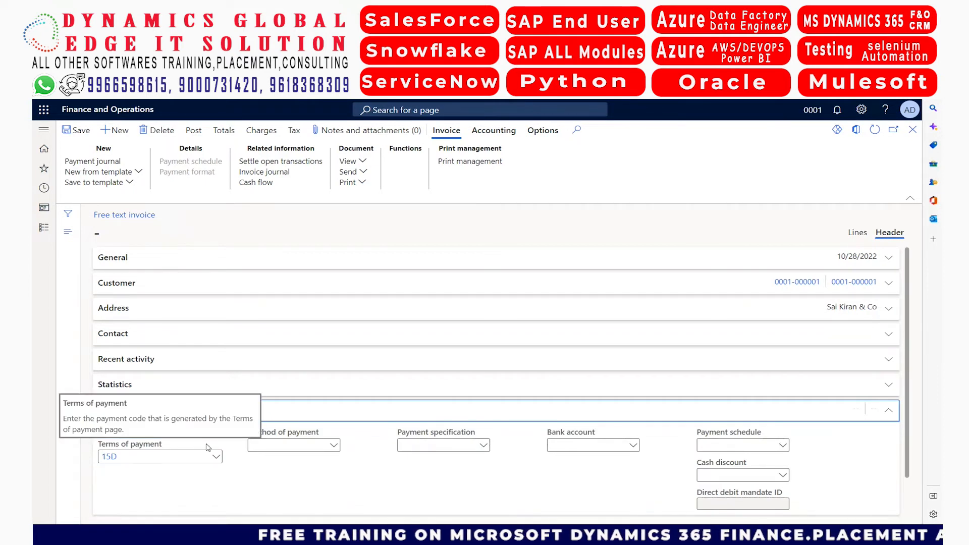
pyautogui.click(336, 446)
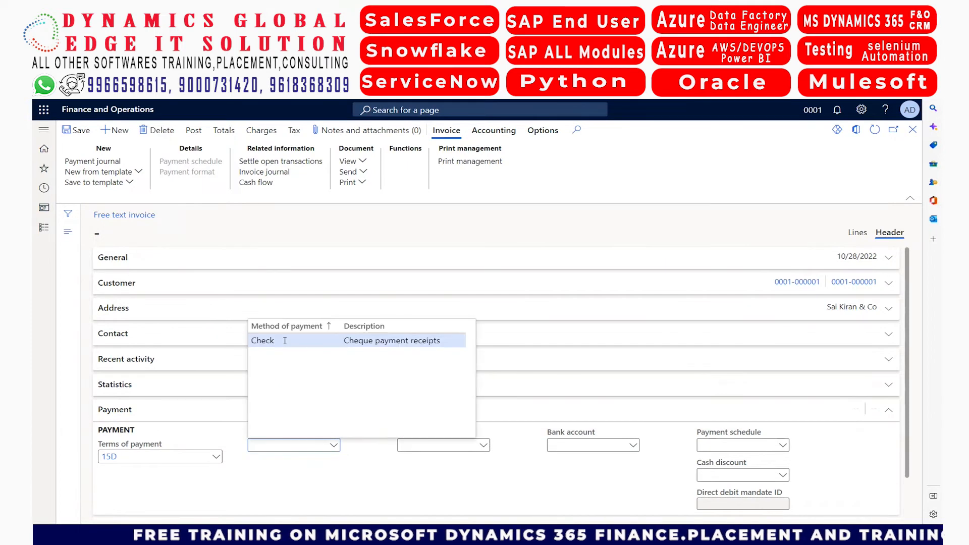
pyautogui.click(283, 341)
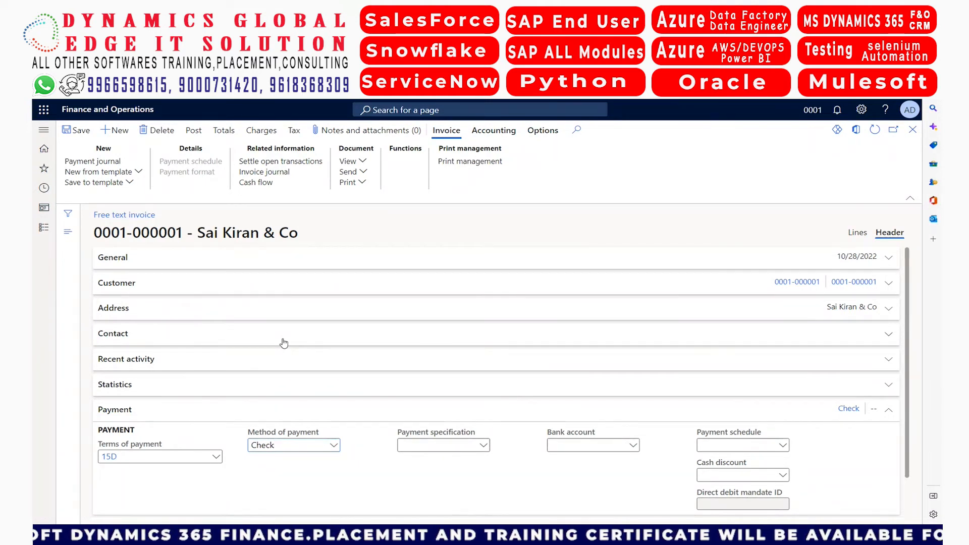
pyautogui.click(784, 476)
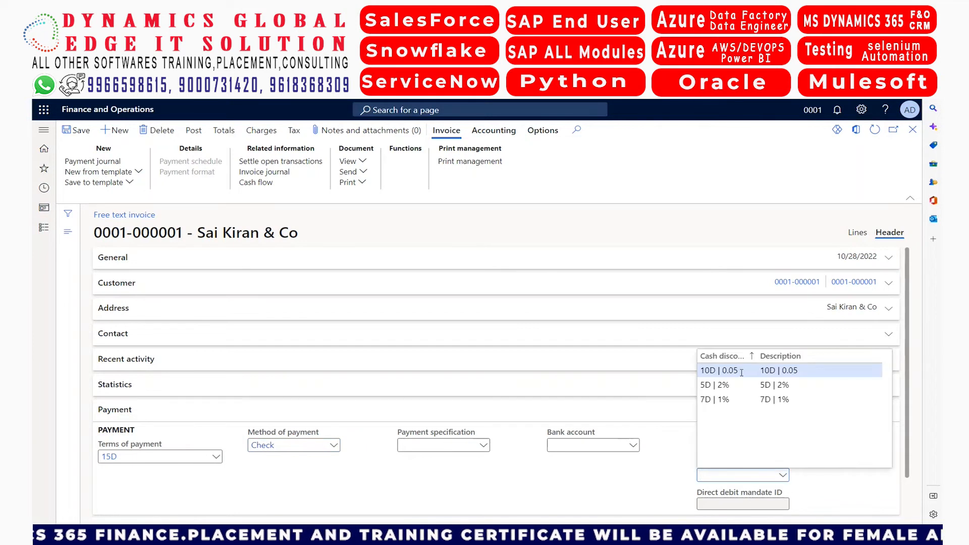
pyautogui.click(737, 386)
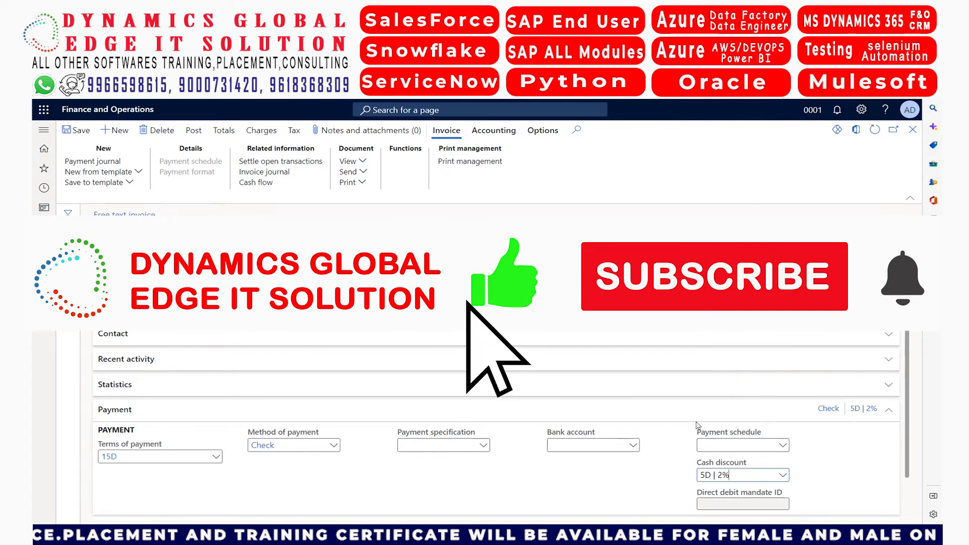
pyautogui.click(658, 412)
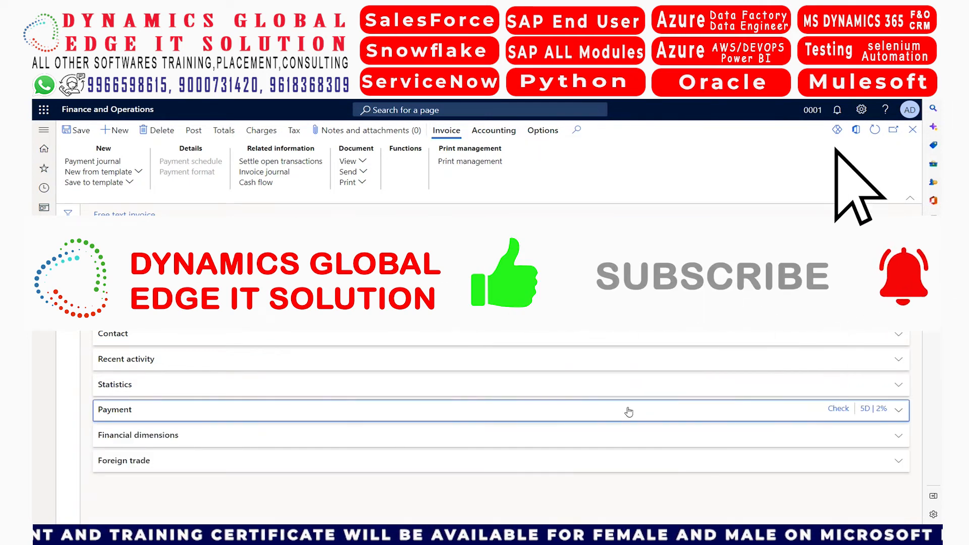
# Set the financial dimensions to business unit 004 IT Consulting Practice, cost center 009 Service Operations and department 025 IT Department
pyautogui.click(497, 442)
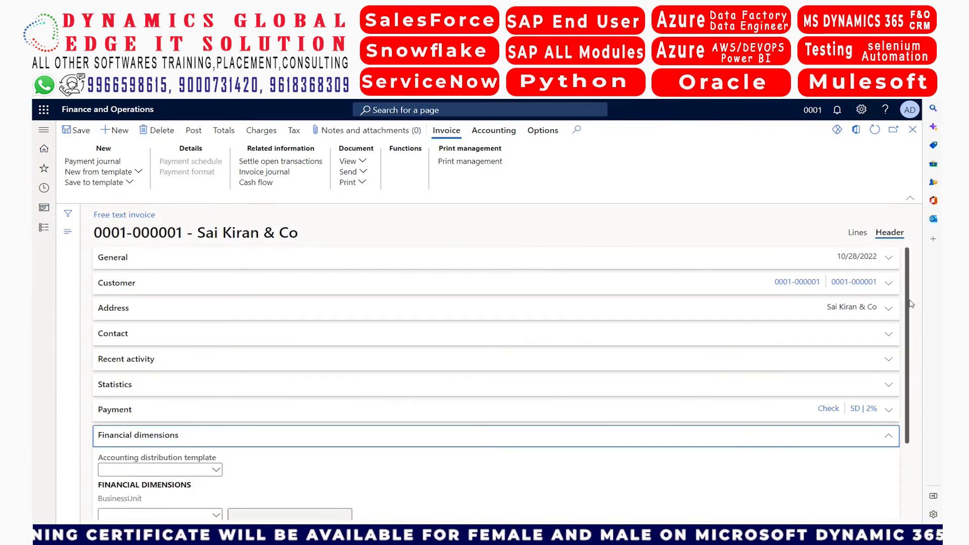
pyautogui.scroll(-3, 910, 302)
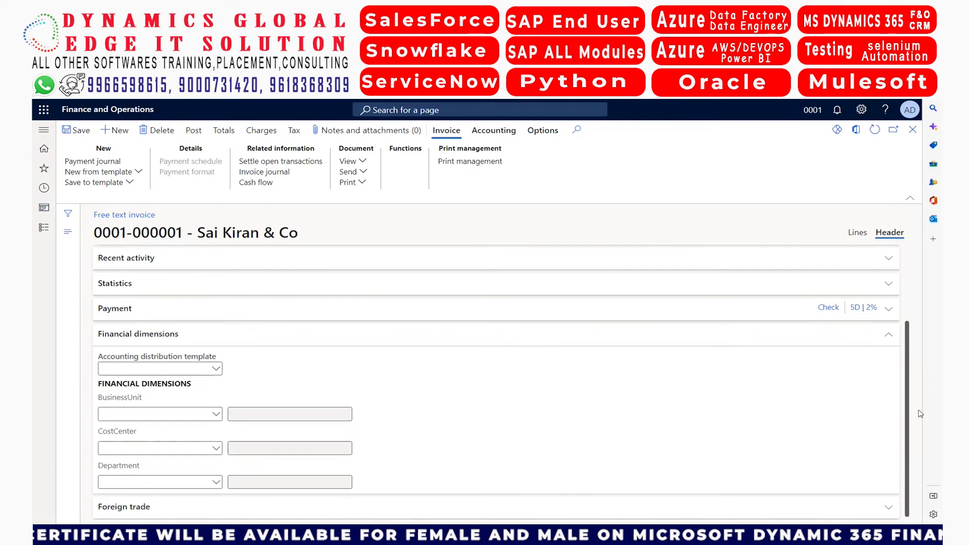
pyautogui.click(217, 414)
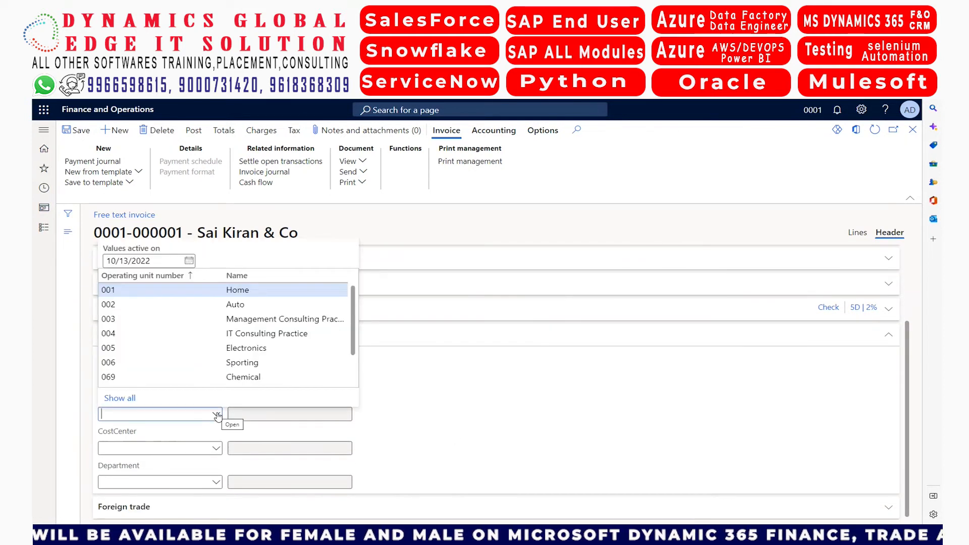
pyautogui.click(234, 331)
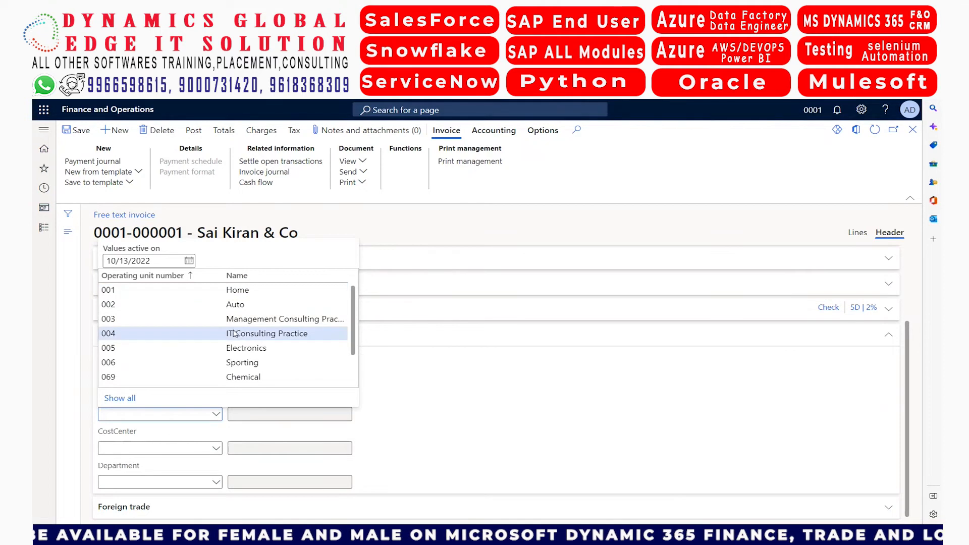
pyautogui.click(215, 449)
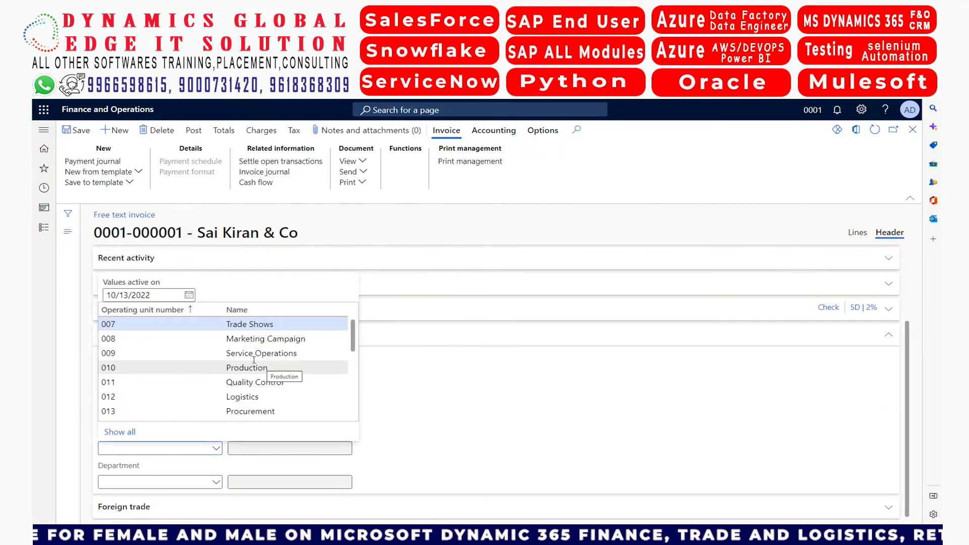
pyautogui.click(255, 355)
pyautogui.click(217, 483)
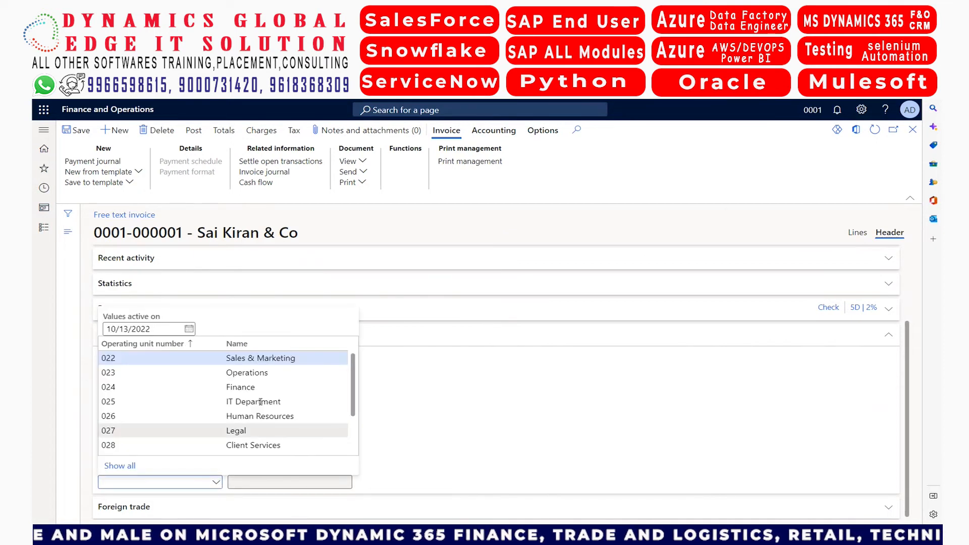
pyautogui.click(264, 400)
pyautogui.click(427, 335)
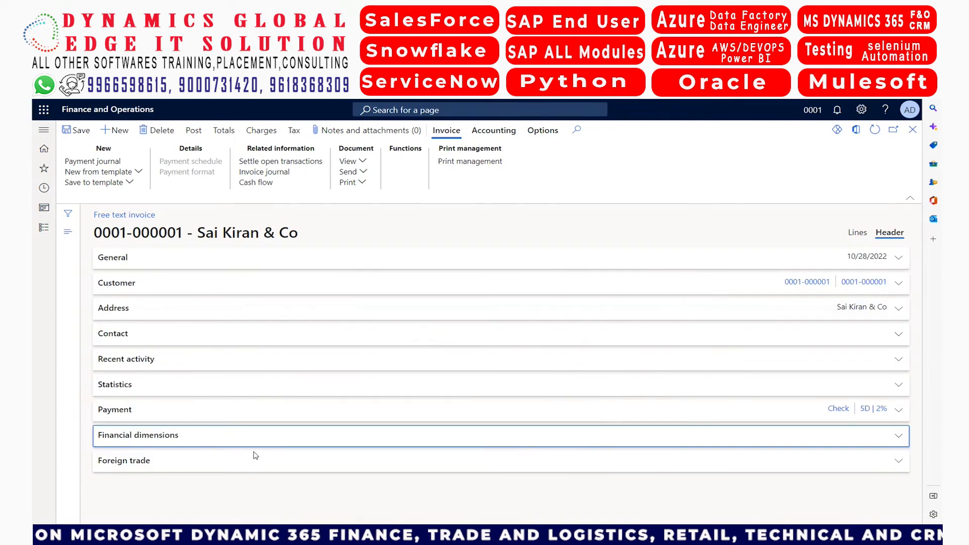
# Review the invoice's Foreign trade and Financial dimensions sections, leaving both collapsed
pyautogui.click(246, 467)
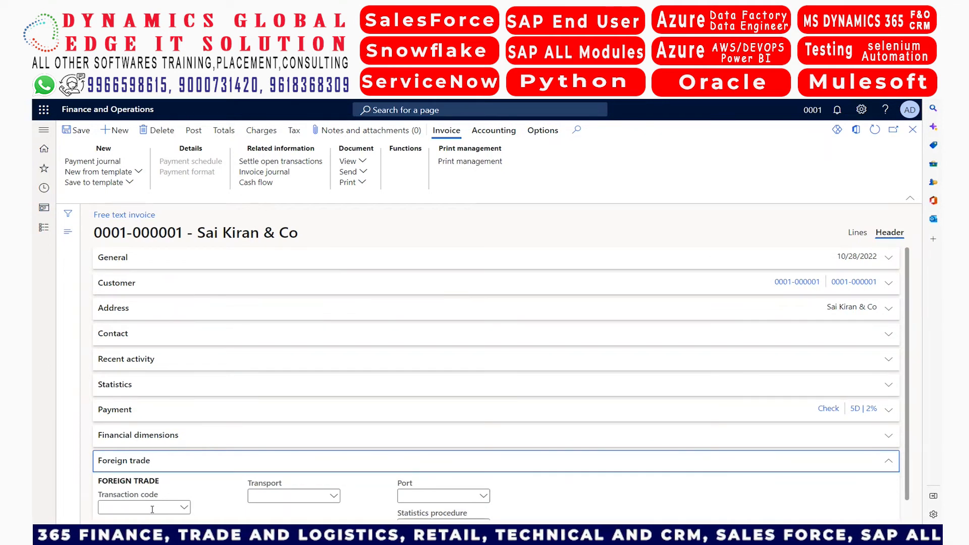
pyautogui.click(217, 446)
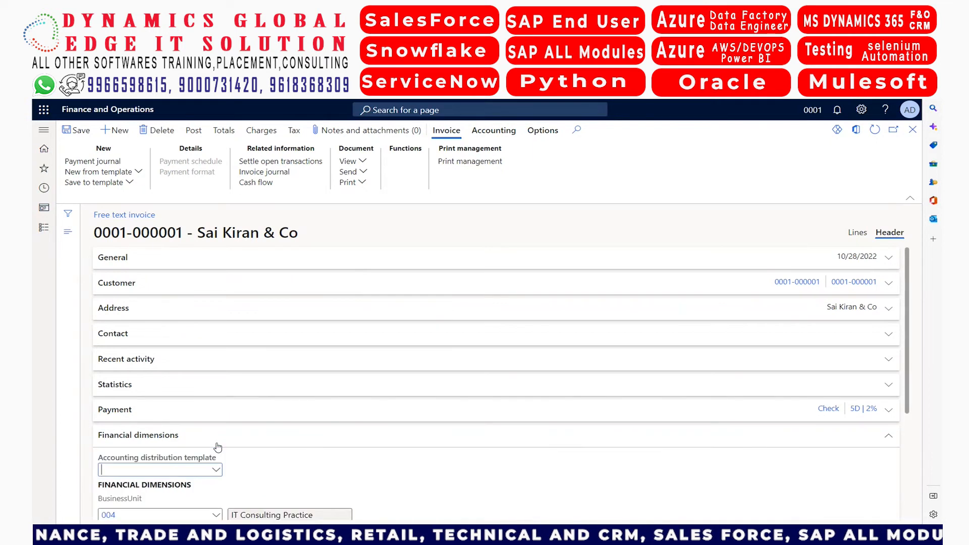
pyautogui.click(217, 446)
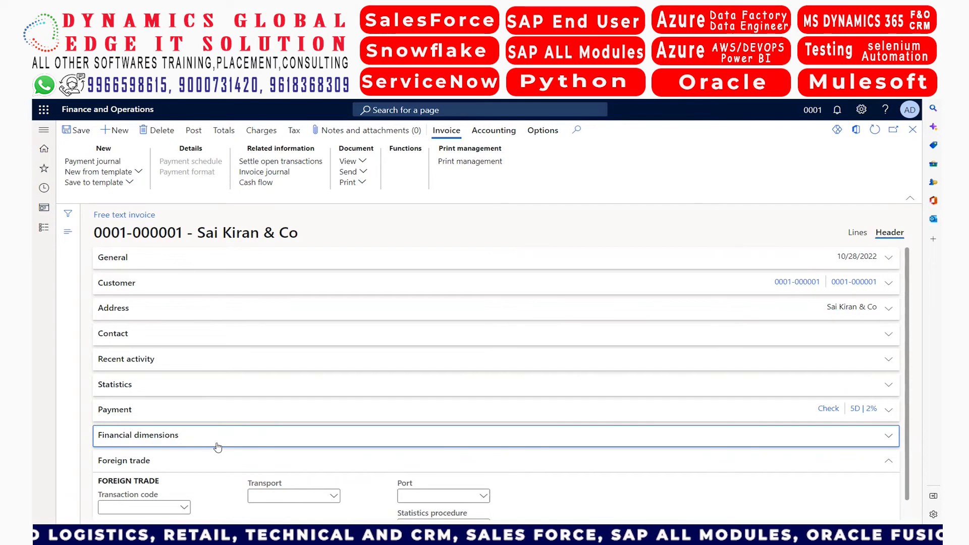
pyautogui.click(249, 466)
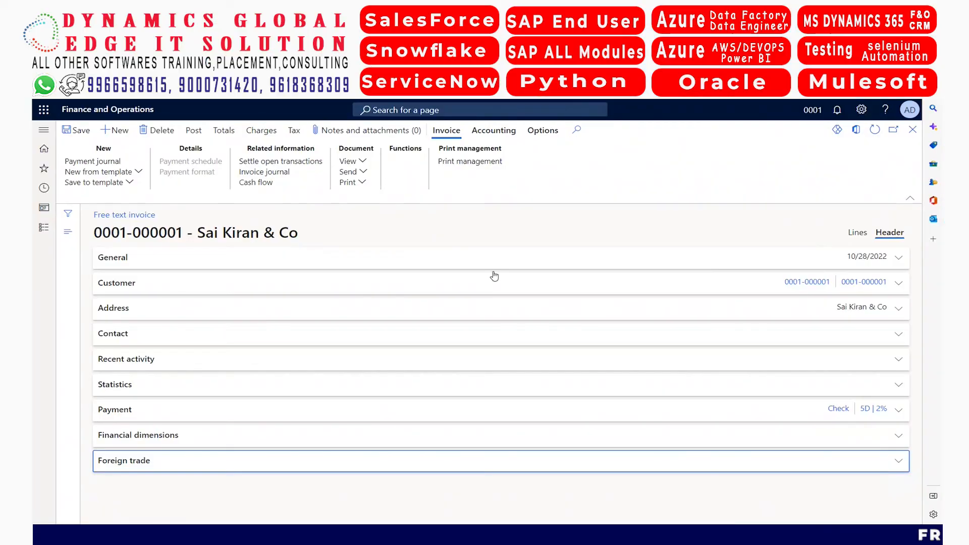
# Switch to the invoice's lines view and open the list of main accounts for the first invoice line
pyautogui.click(858, 232)
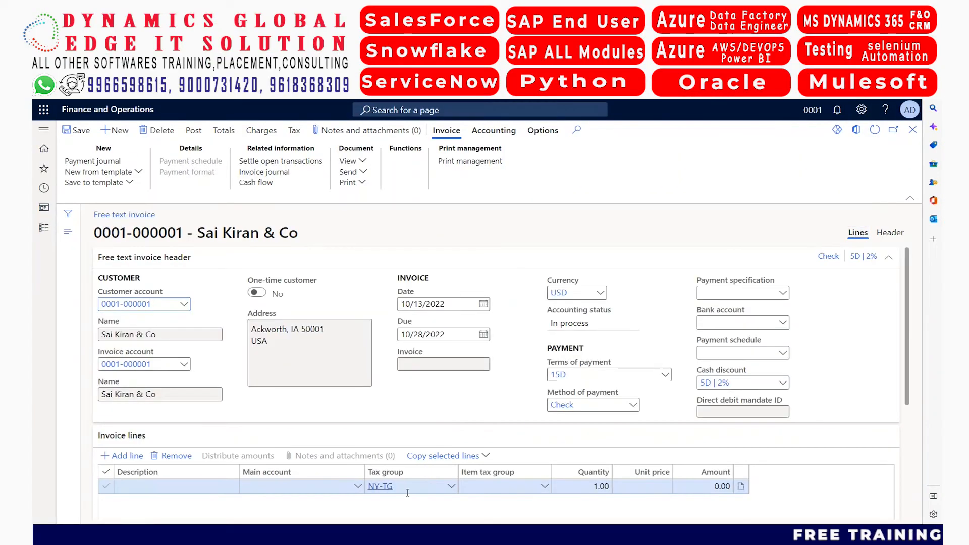
pyautogui.click(356, 487)
pyautogui.click(358, 487)
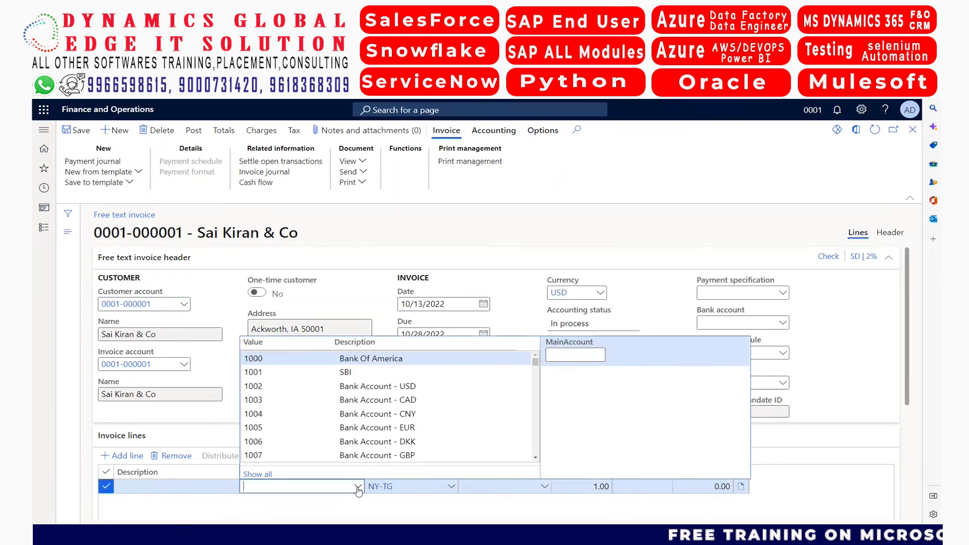
pyautogui.write('sale')
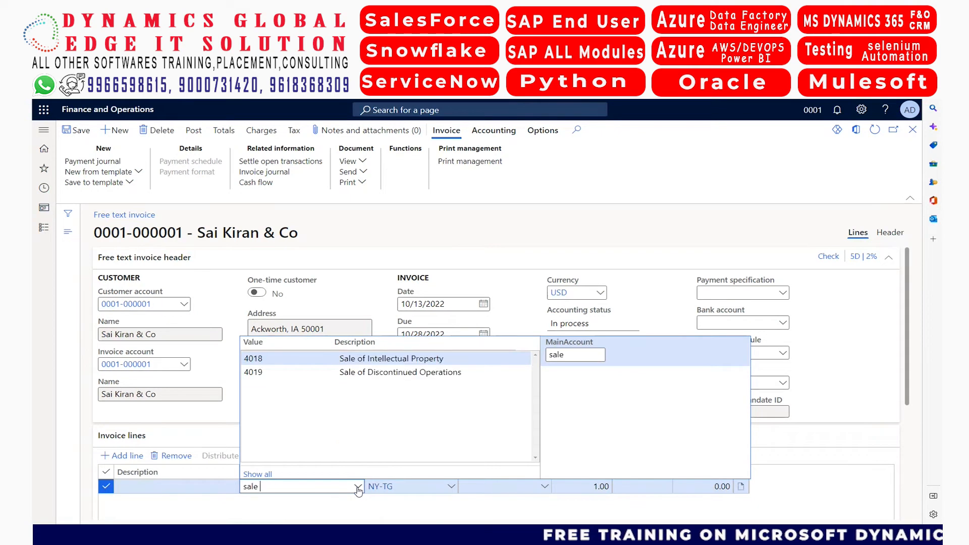
pyautogui.press('BackSpace')
pyautogui.press('BackSpace')
pyautogui.press('BackSpace')
pyautogui.press('BackSpace')
pyautogui.write('6')
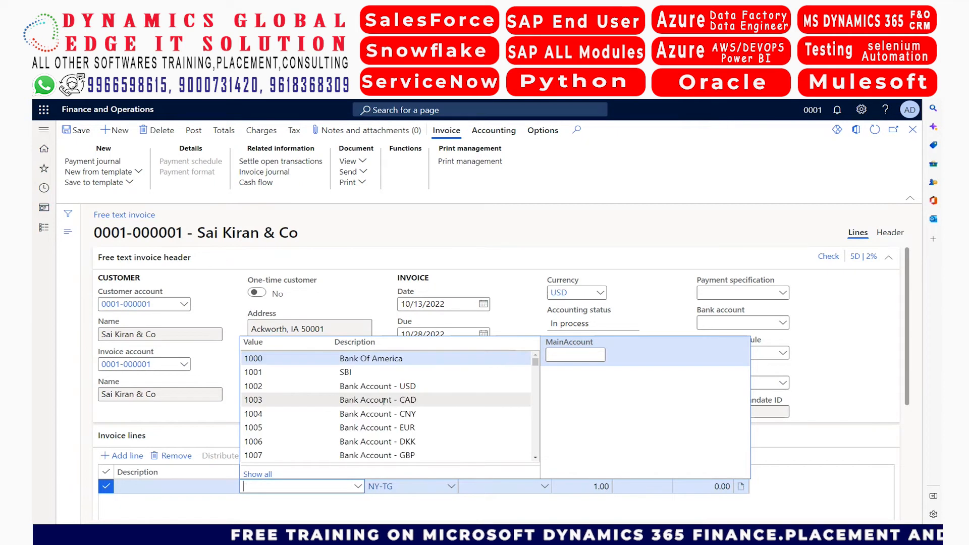
# Set the line's main account to 4024 Revenue - Fees, filtering by "rev", and its description to "MS D 365 F&O Finance Training"
pyautogui.write('rev')
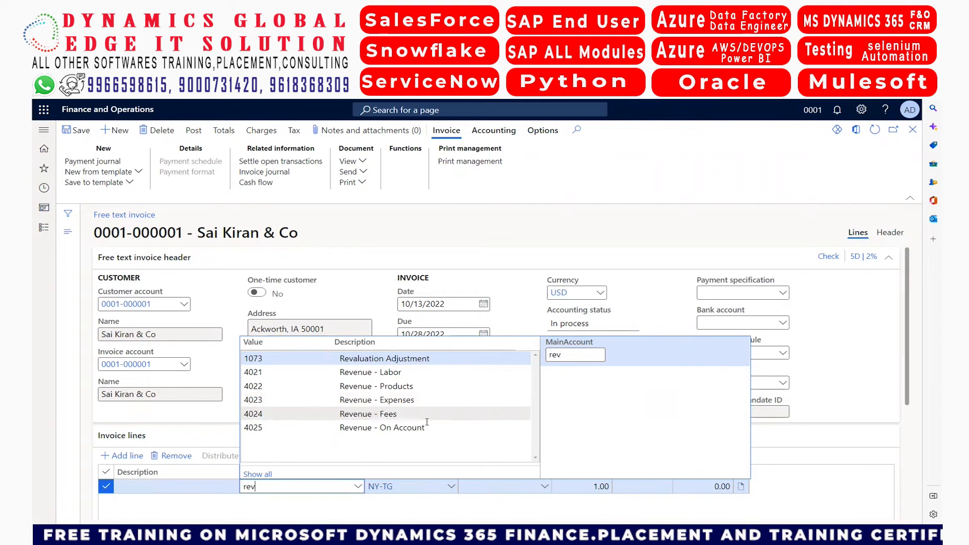
pyautogui.click(388, 415)
pyautogui.click(151, 488)
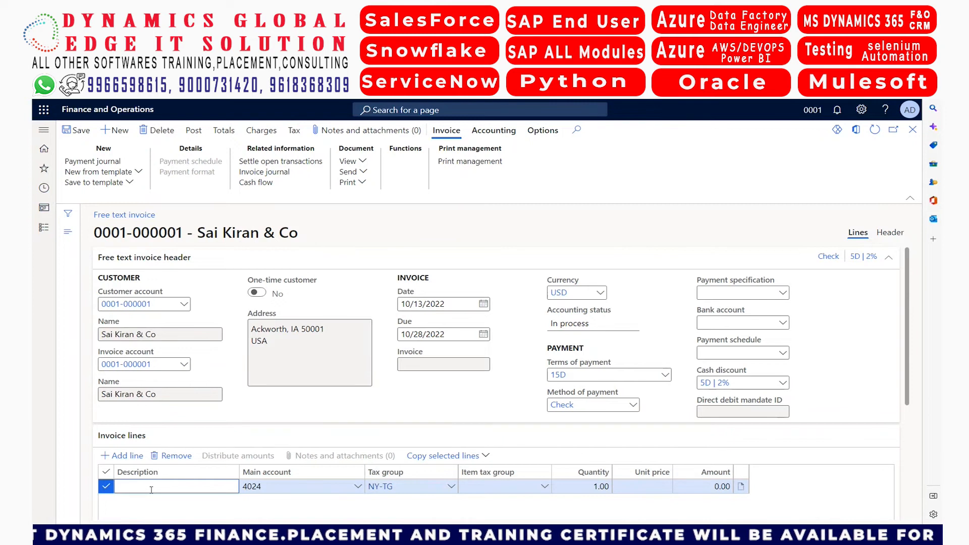
pyautogui.write('MS Trainin')
pyautogui.write('g')
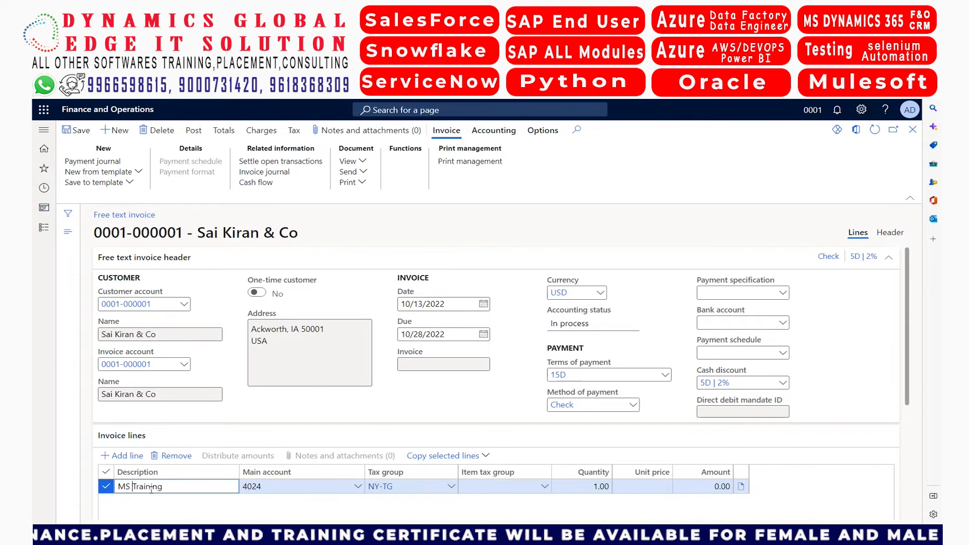
pyautogui.write('365 F&O')
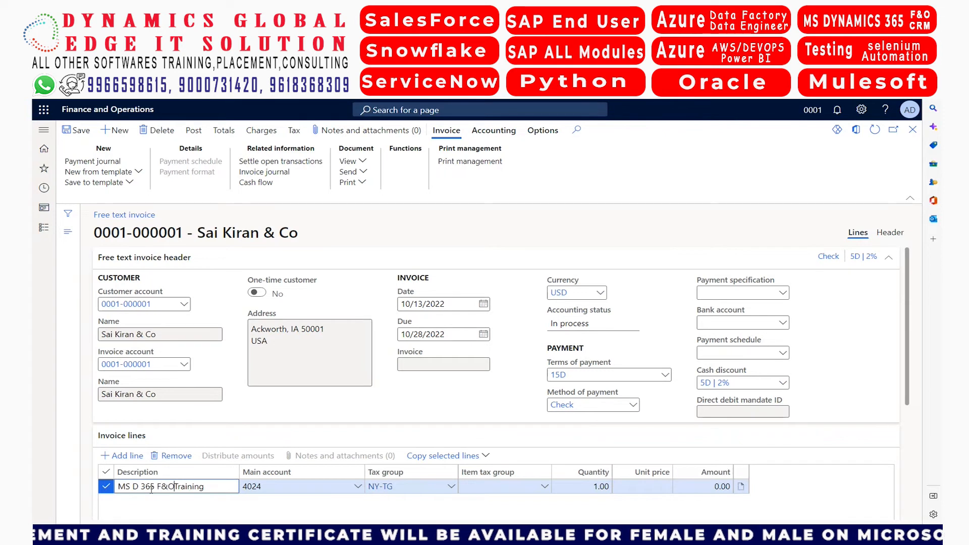
pyautogui.write(' Finance')
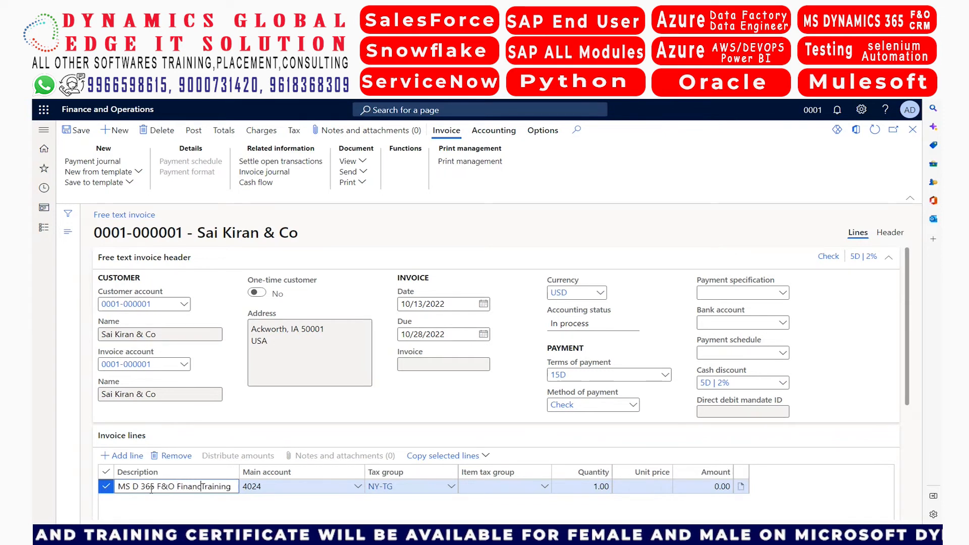
pyautogui.press('Tab')
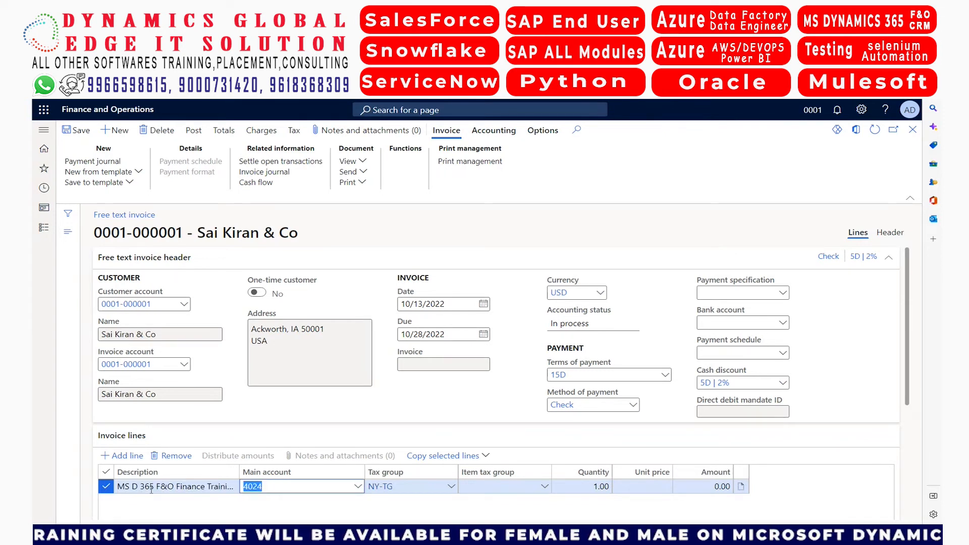
# Set the invoice line's item tax group to NY-ITG and enter its unit price, starting with 25
pyautogui.click(543, 488)
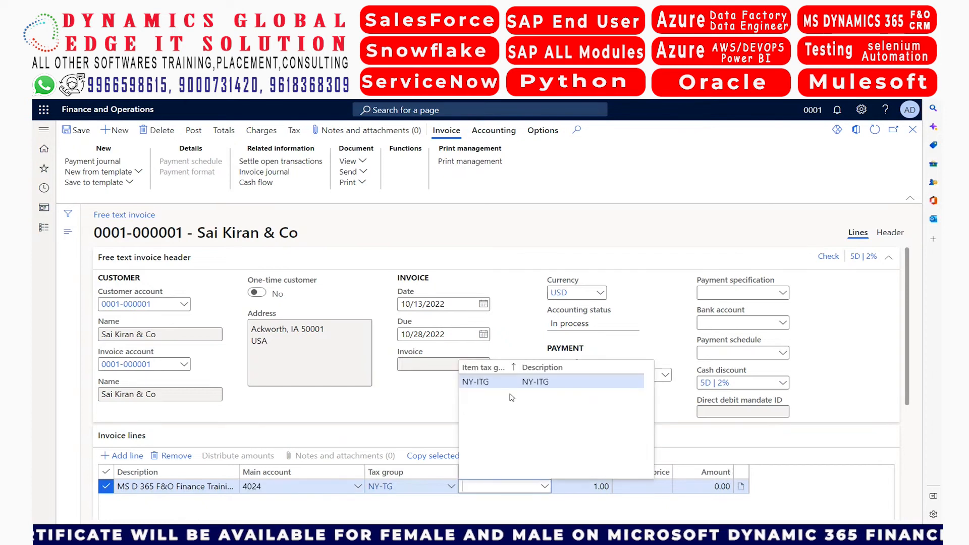
pyautogui.click(507, 384)
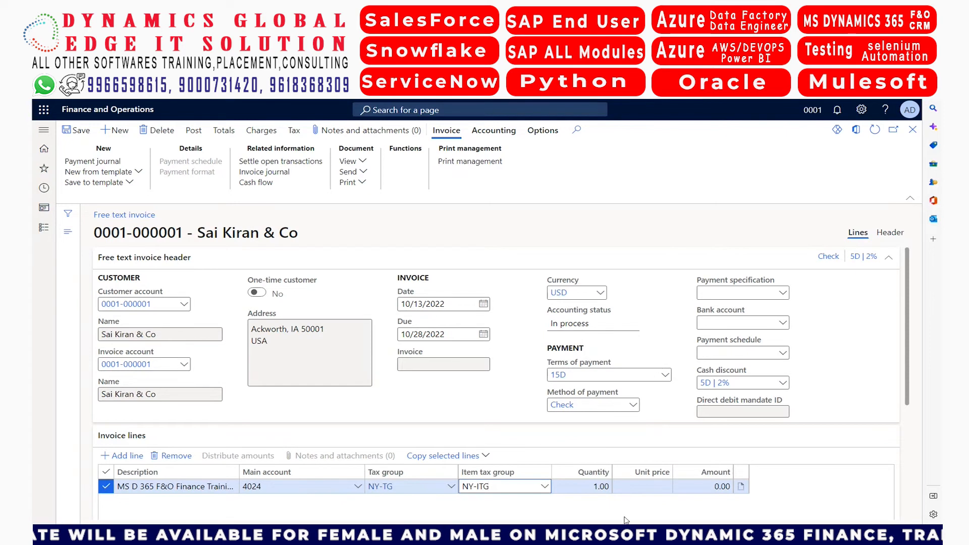
pyautogui.click(641, 489)
pyautogui.write('25,')
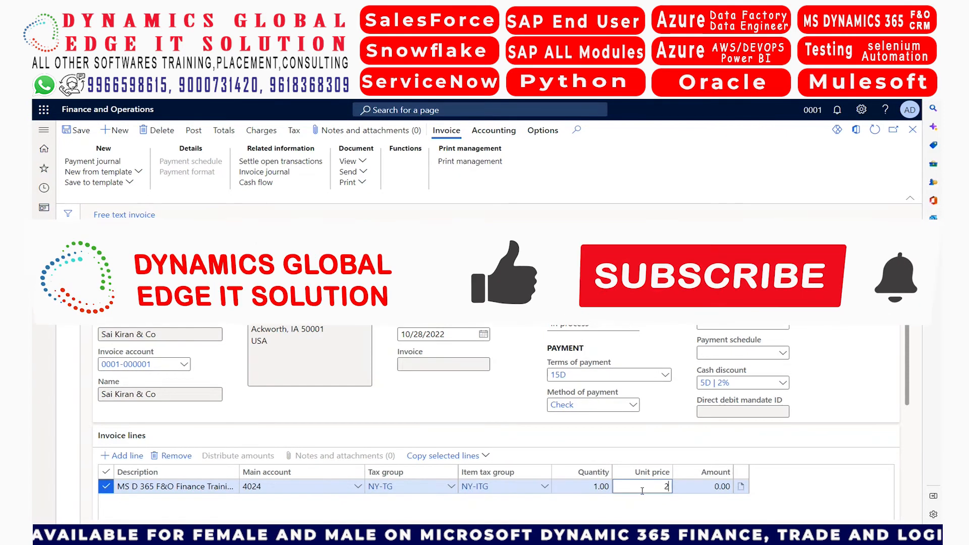
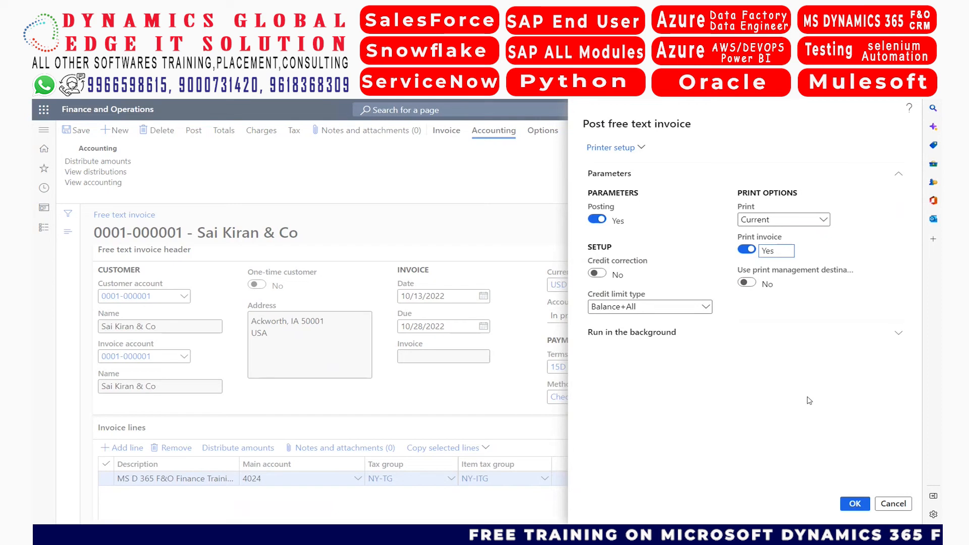
# Post the free text invoice with invoice printing on and batch processing off, sending the printout to the Screen destination
pyautogui.click(720, 335)
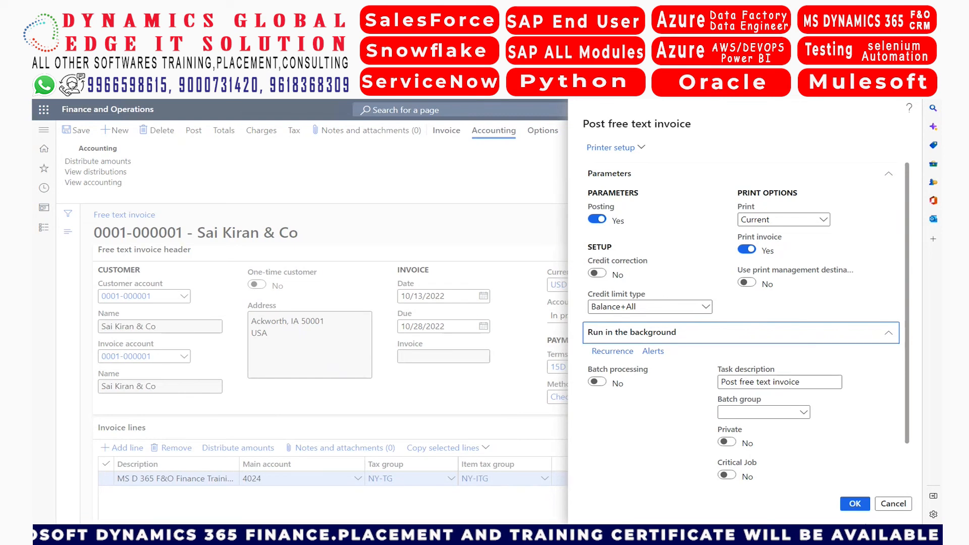
pyautogui.click(855, 504)
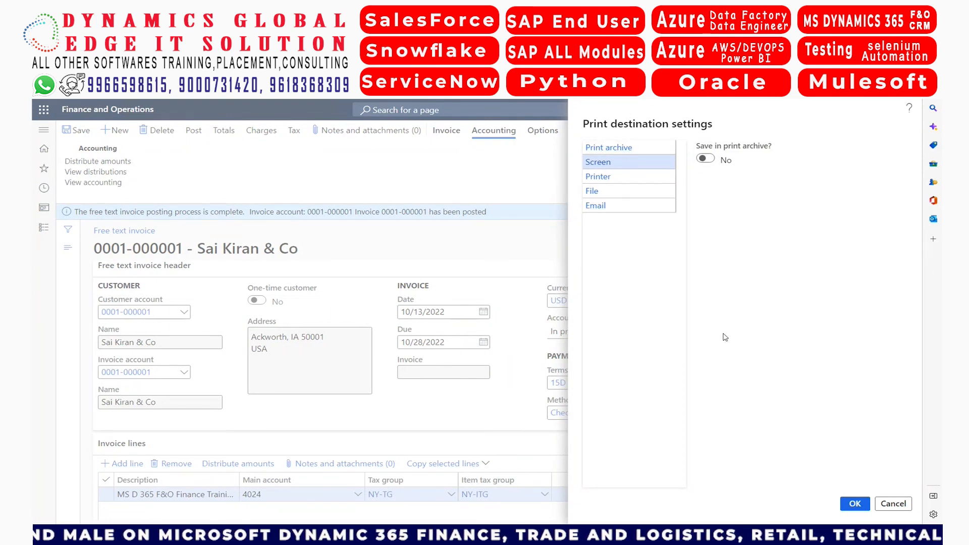
pyautogui.click(855, 503)
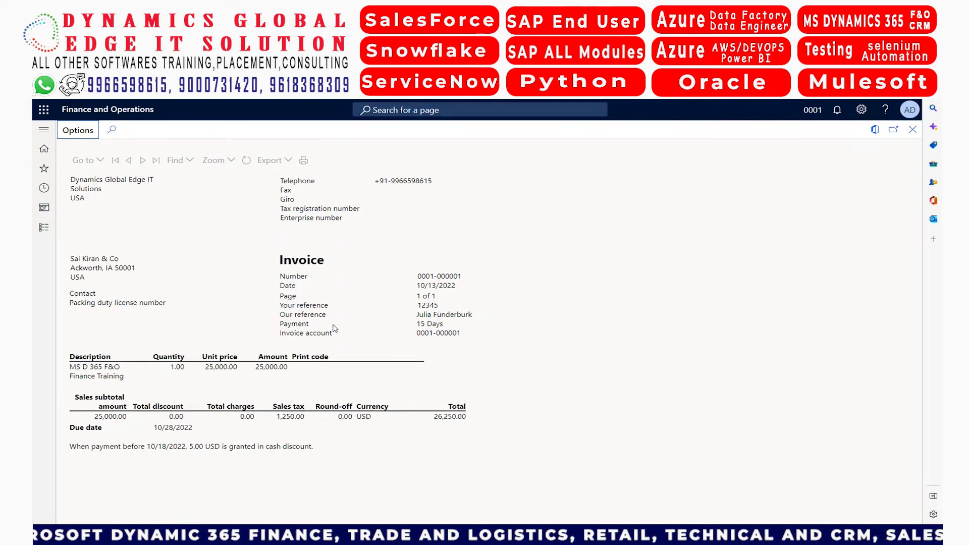
# Examine the invoice account on the printed invoice, and close the report to return to the free text invoice
pyautogui.doubleClick(448, 334)
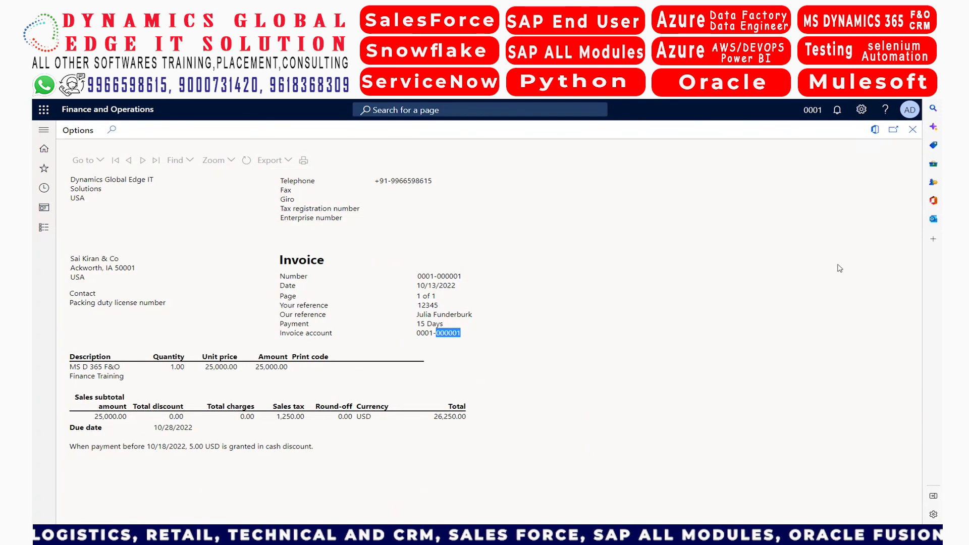
pyautogui.click(875, 133)
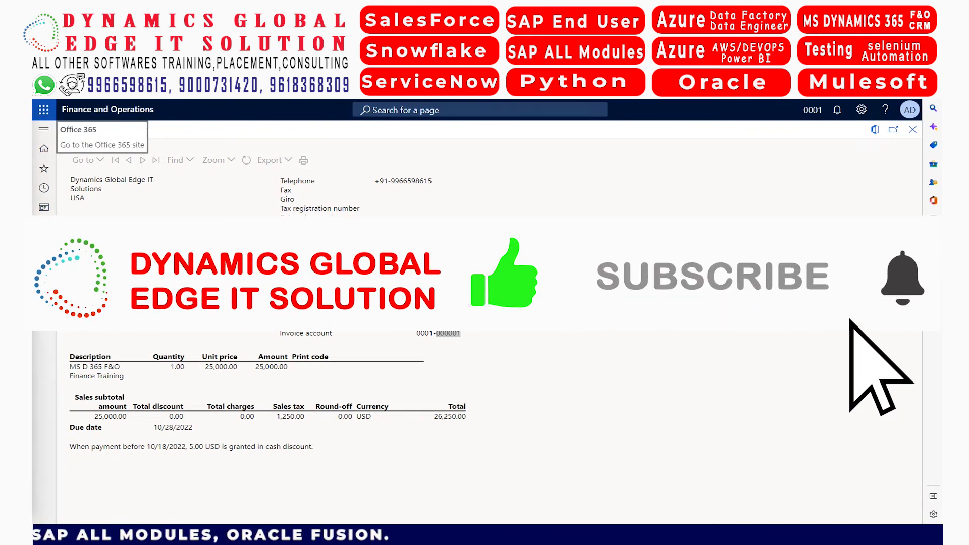
pyautogui.click(912, 129)
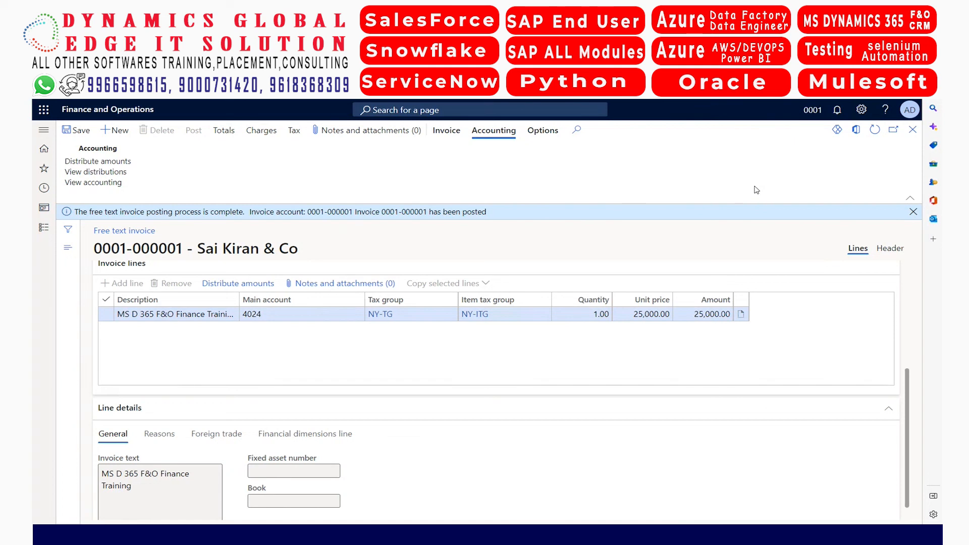
# View the posted invoice's accounting entries in the subledger journal and examine the Customer balance line
pyautogui.click(106, 184)
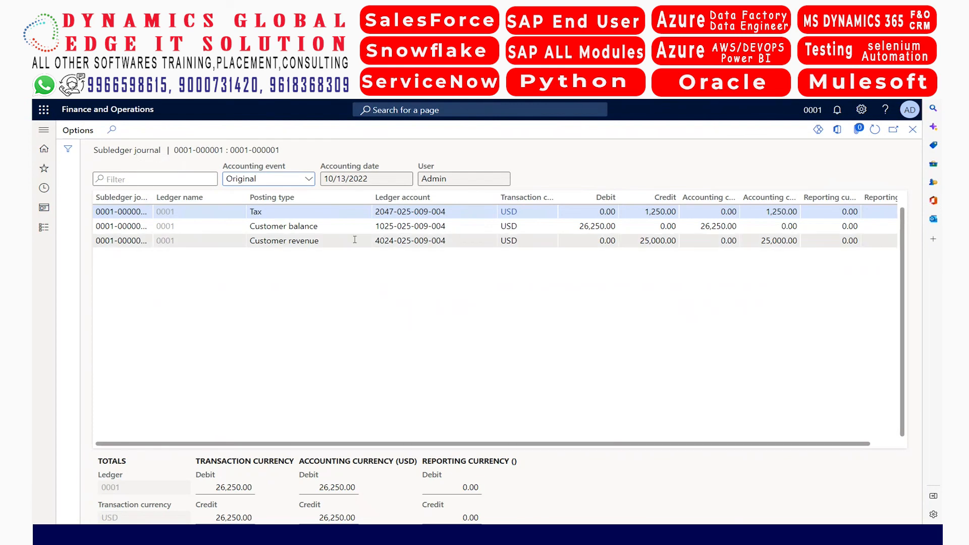
pyautogui.click(331, 231)
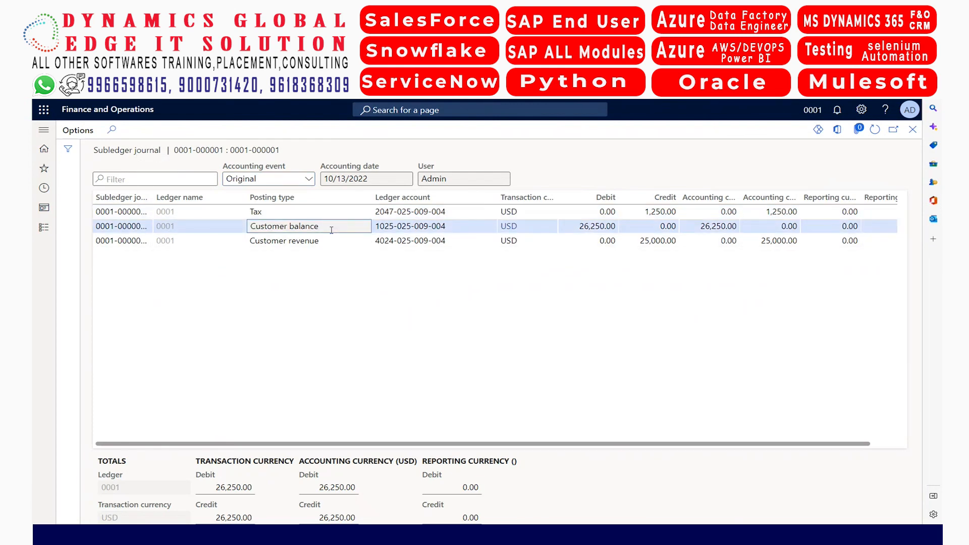